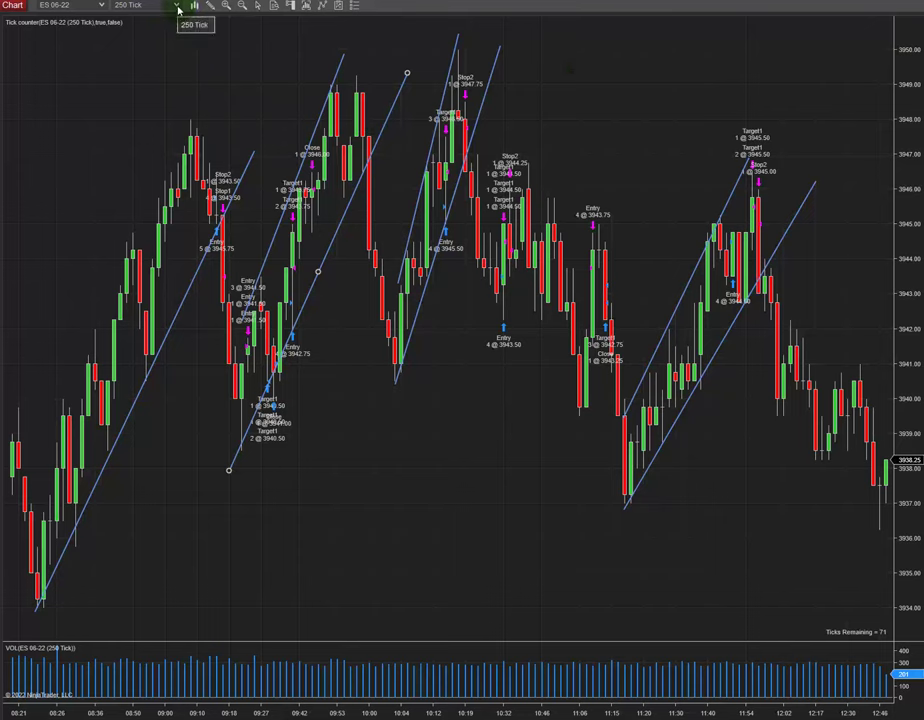
Change the ES 06-22 chart's bar interval from 250 to 500 ticks.
click(179, 8)
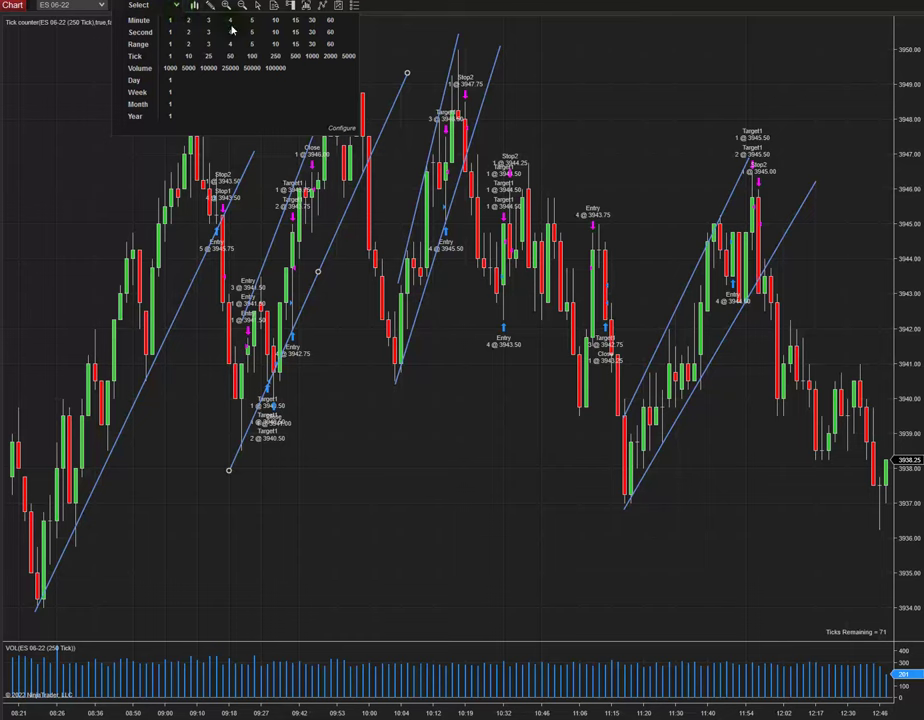
click(297, 58)
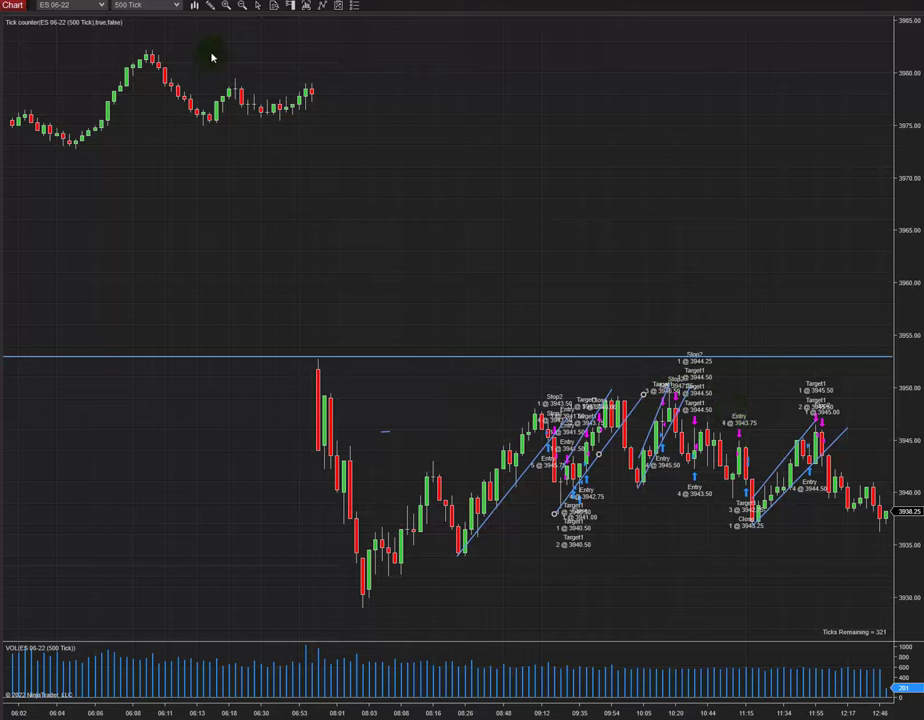
Switch the chart to 100-tick bars and scroll it to the left.
click(177, 8)
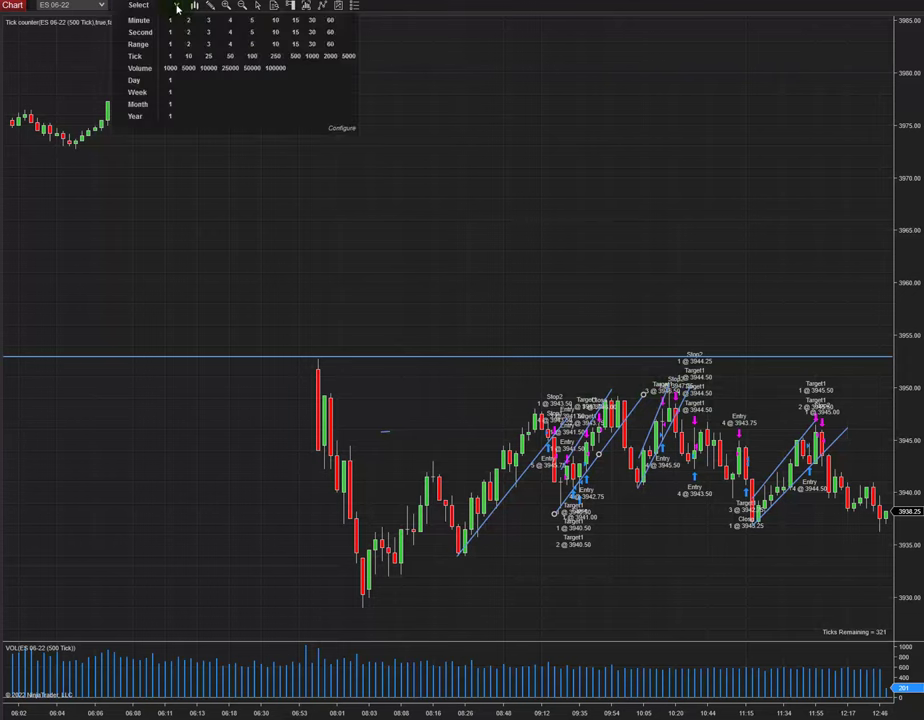
click(251, 58)
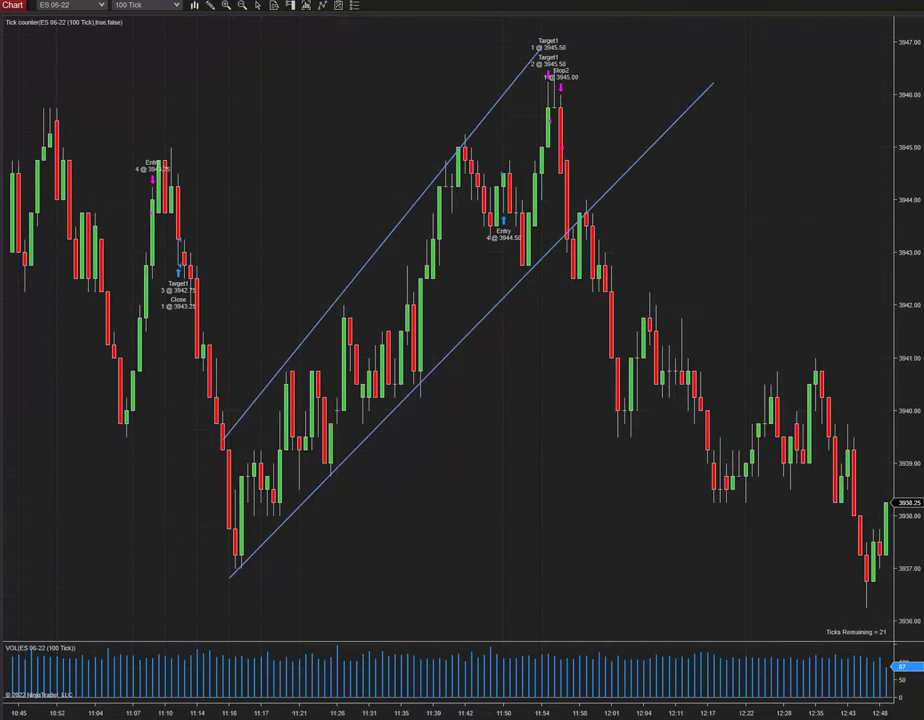
scroll(460, 330, left, 10)
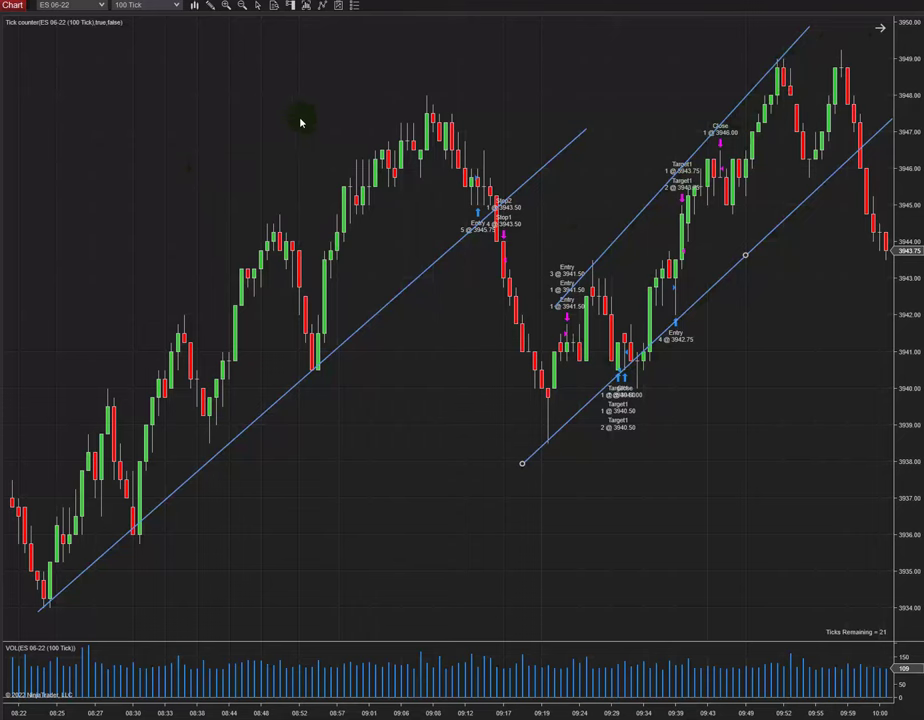
Try 250-, 25- and 50-tick bars, then return to 100-tick bars.
click(177, 11)
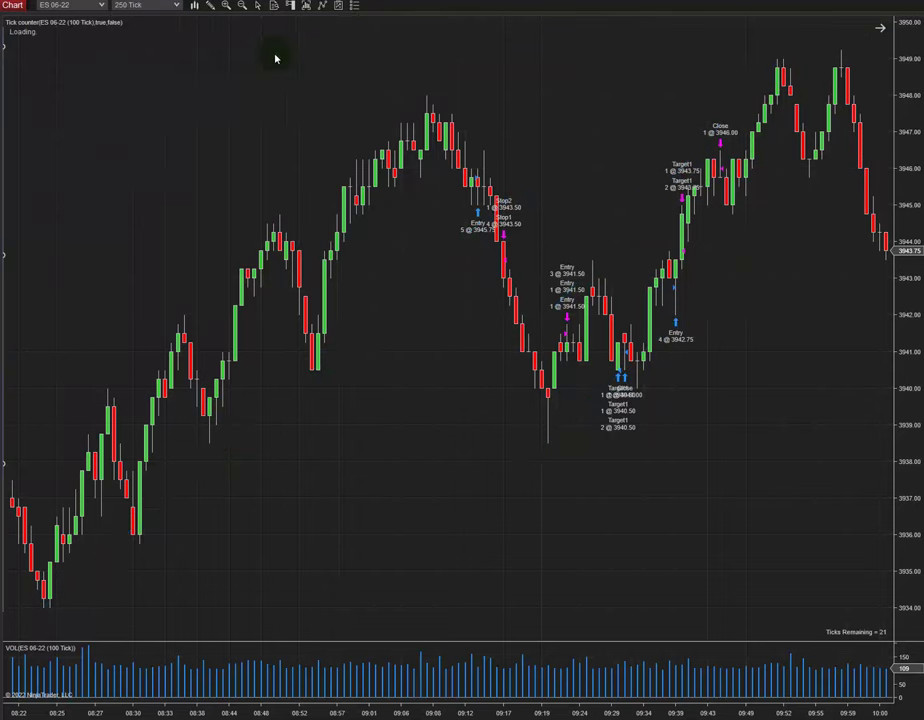
click(275, 58)
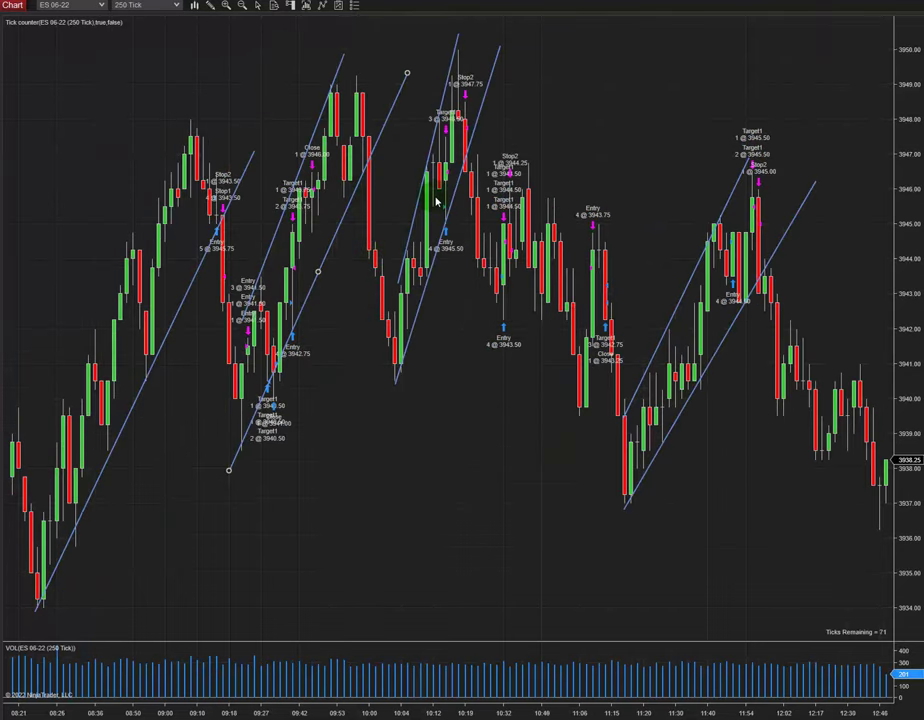
click(176, 7)
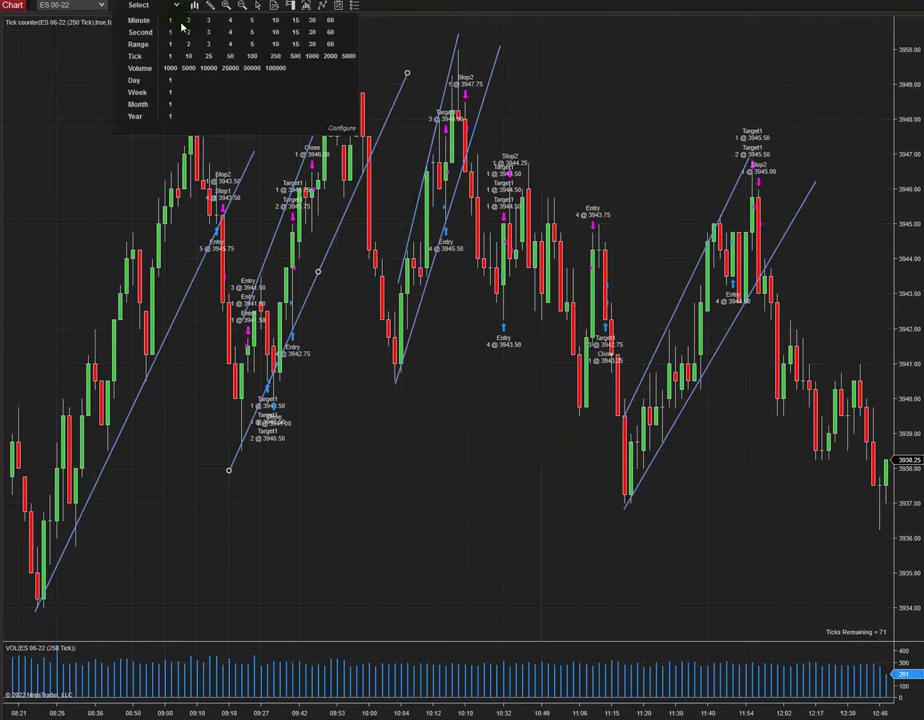
click(210, 57)
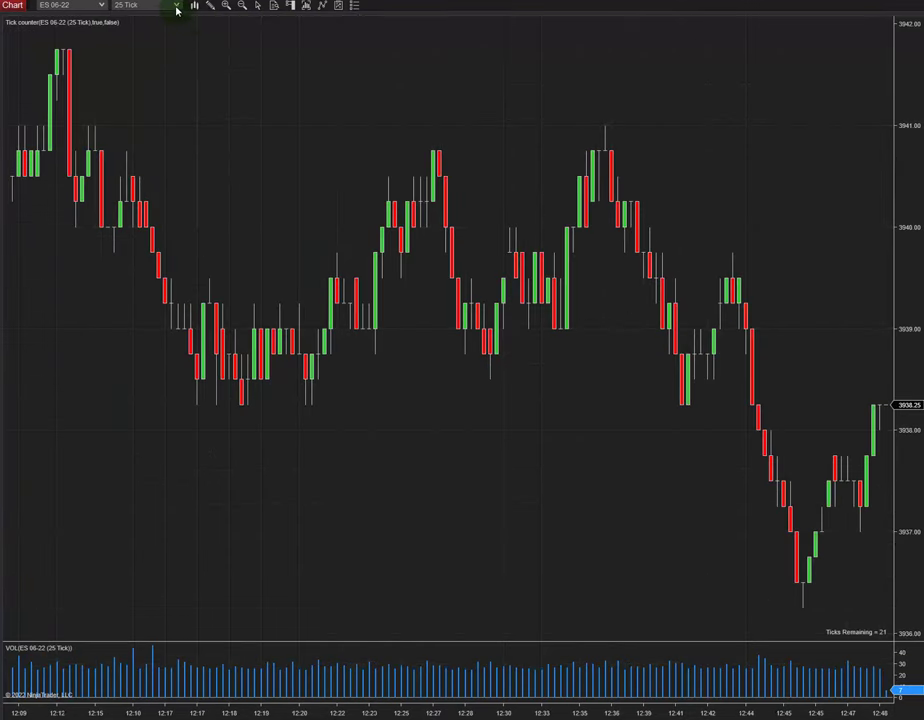
click(176, 7)
click(228, 58)
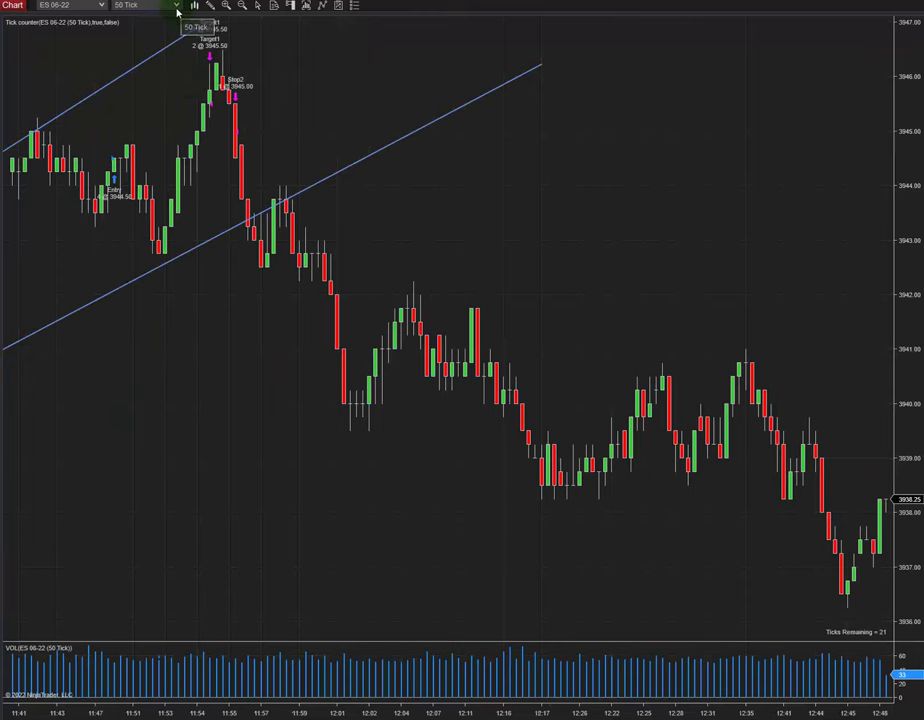
click(132, 7)
click(252, 57)
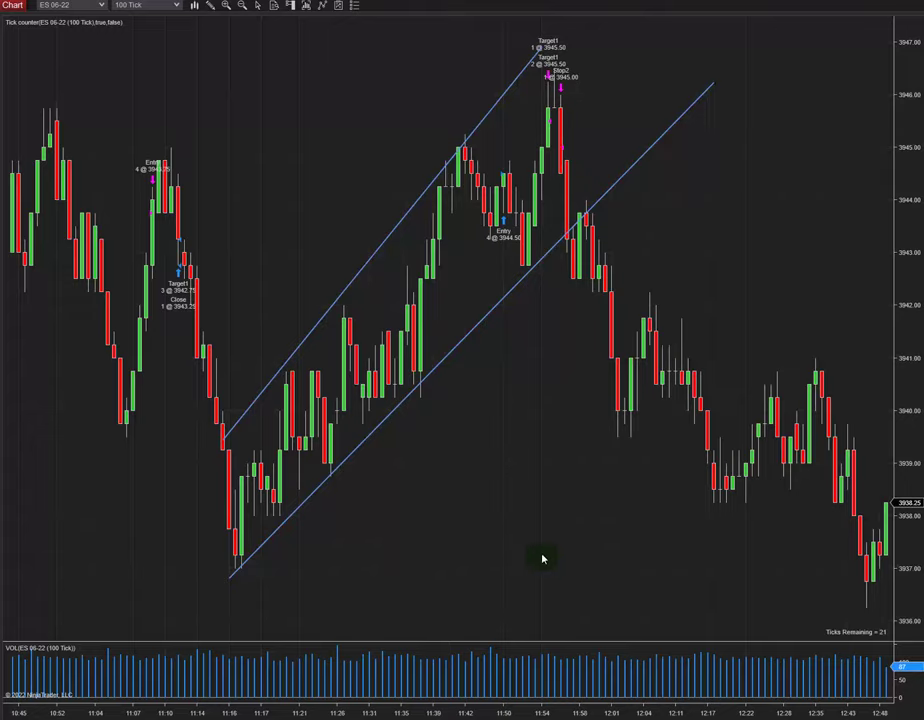
Pan back to the 08:30–10:00 bars and mark the 09:15 stop exit with a red 1 and a red arrow.
drag(598, 541, 706, 538)
drag(206, 571, 625, 532)
drag(340, 524, 391, 545)
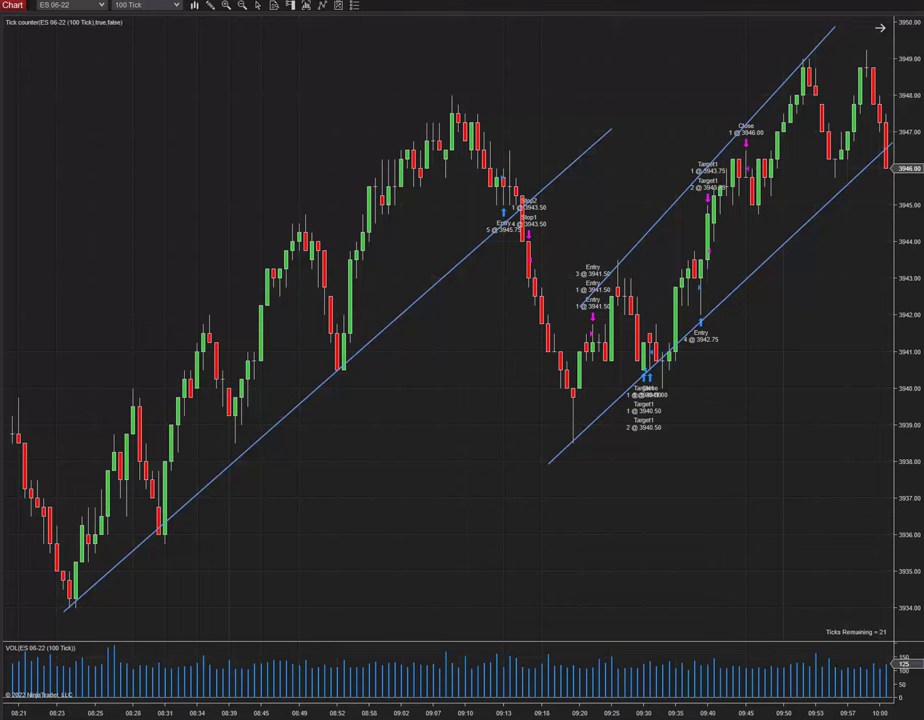
click(521, 213)
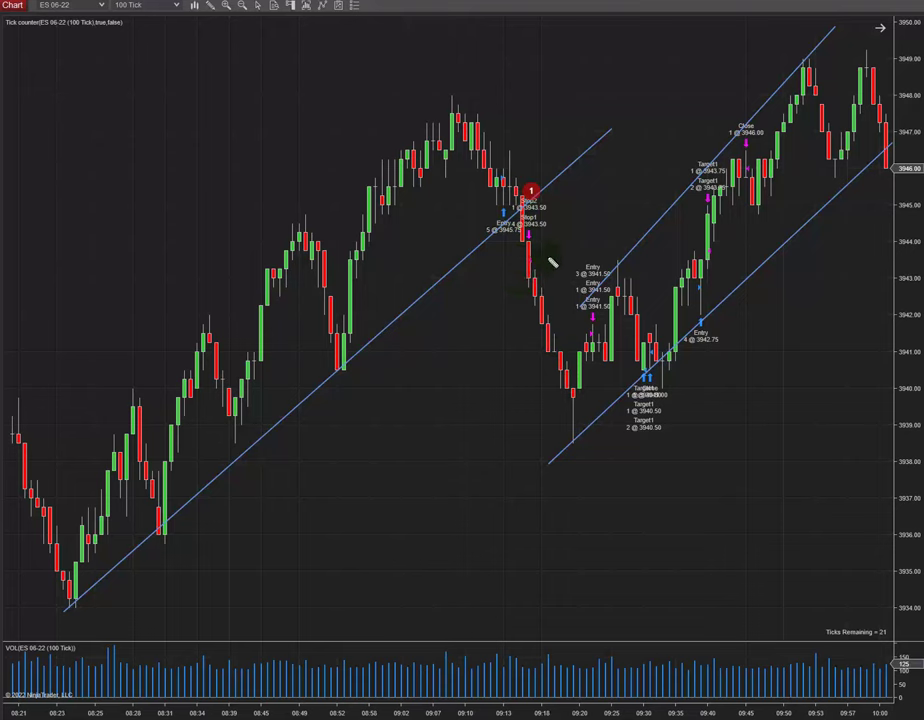
mouse_move(547, 256)
mouse_down()
mouse_move(567, 248)
mouse_move(532, 266)
mouse_up()
Remove the numbered marker and arrow, then draw red checkmarks near the Entry label and rising bars.
scroll(598, 549, down, 5)
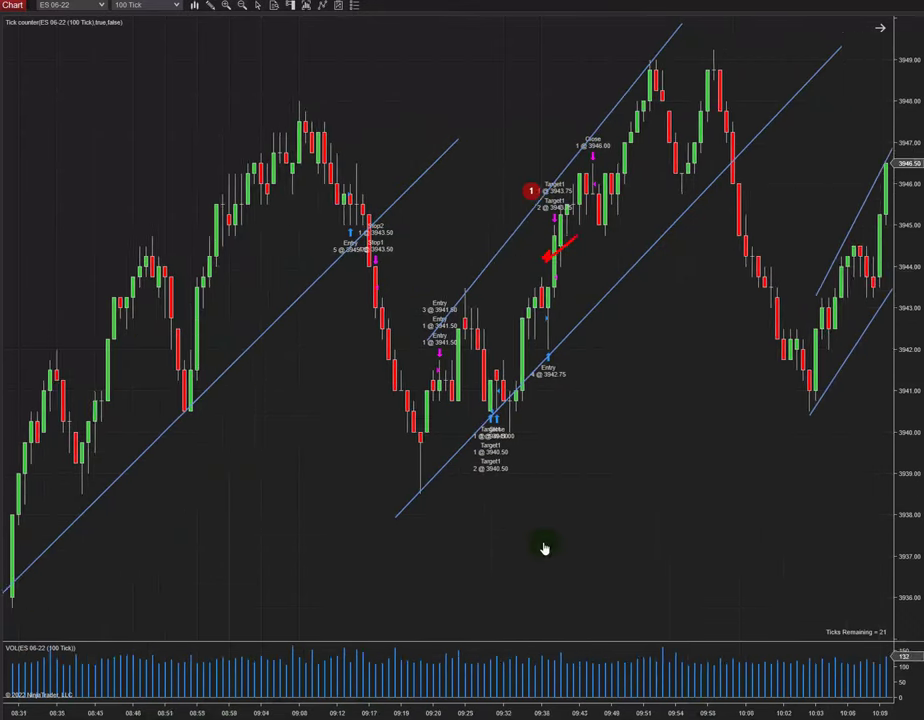
key(Escape)
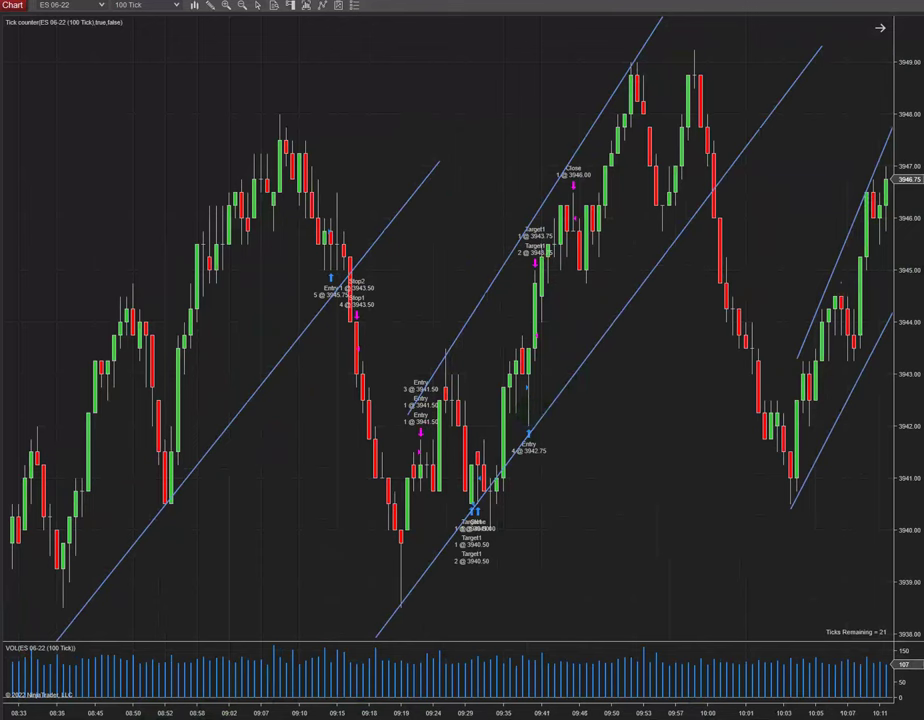
drag(540, 388, 588, 355)
mouse_move(545, 331)
mouse_down()
mouse_move(553, 336)
mouse_move(578, 318)
mouse_up()
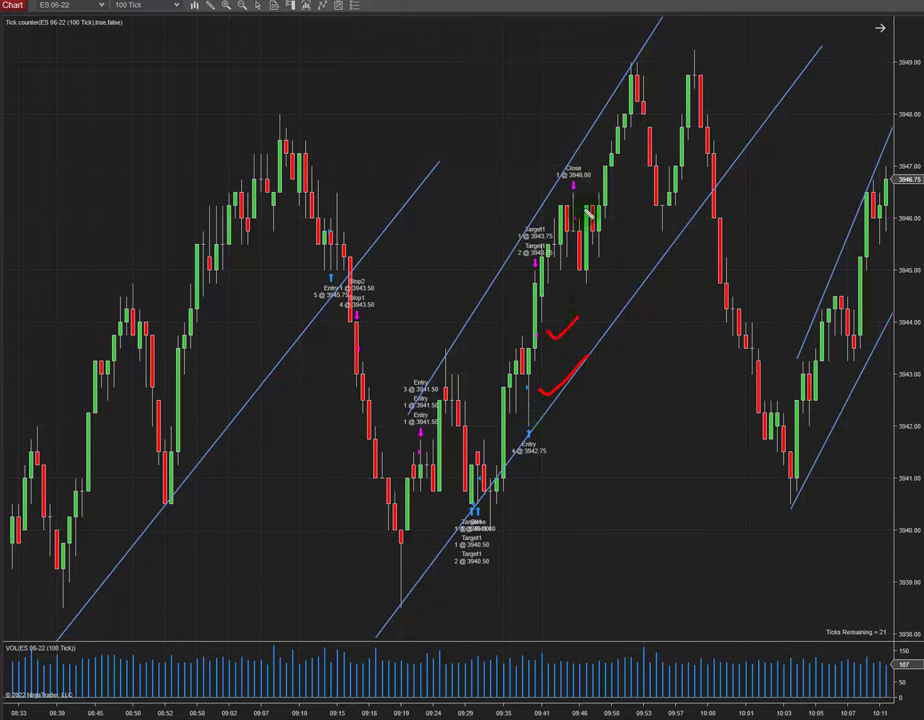
drag(585, 207, 617, 182)
drag(724, 556, 660, 565)
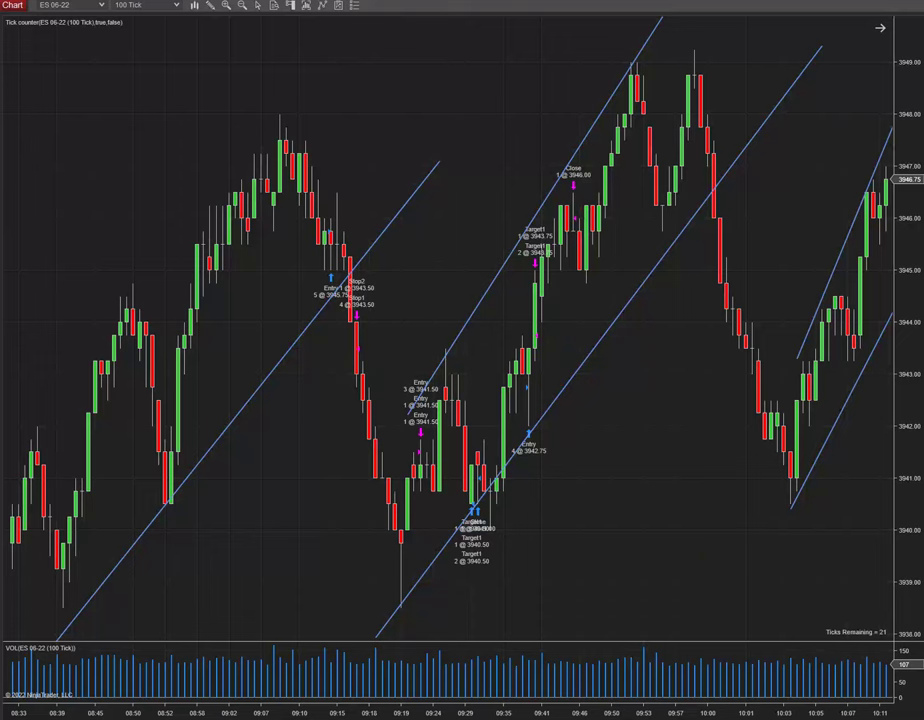
Draw red checkmarks up the channel from the 10:15 entry, plus a short stroke below it.
drag(748, 377, 419, 456)
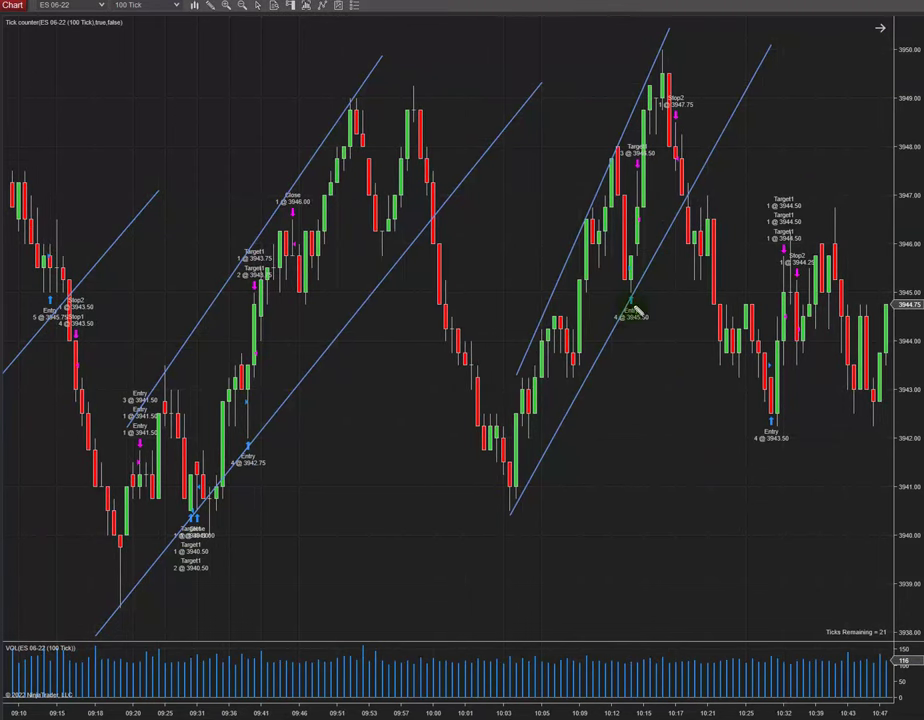
drag(638, 266, 662, 265)
drag(656, 215, 679, 203)
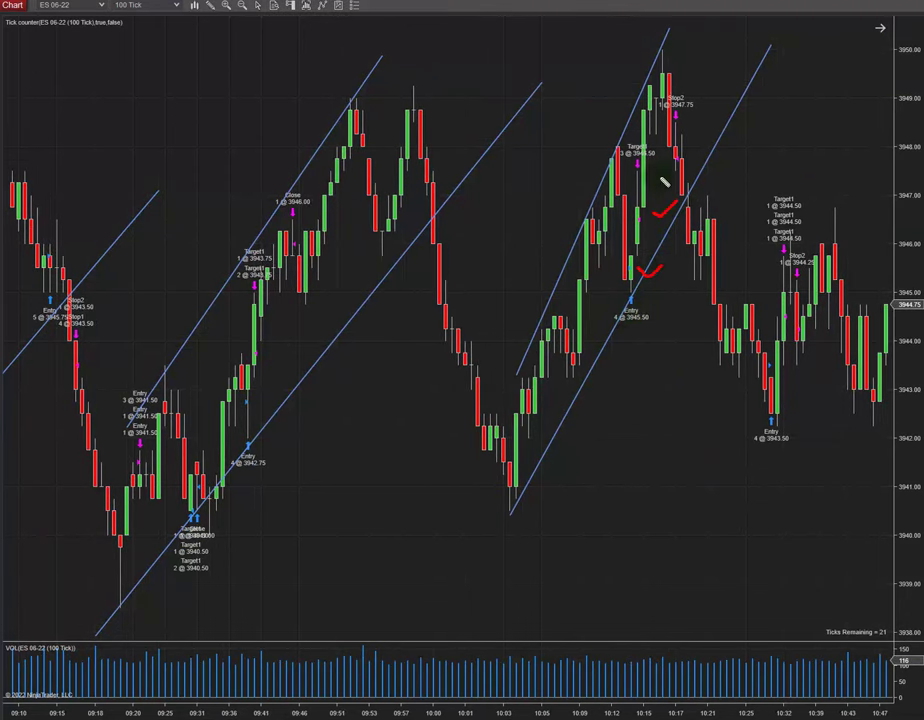
mouse_move(686, 146)
mouse_down()
mouse_move(698, 147)
mouse_move(715, 125)
mouse_up()
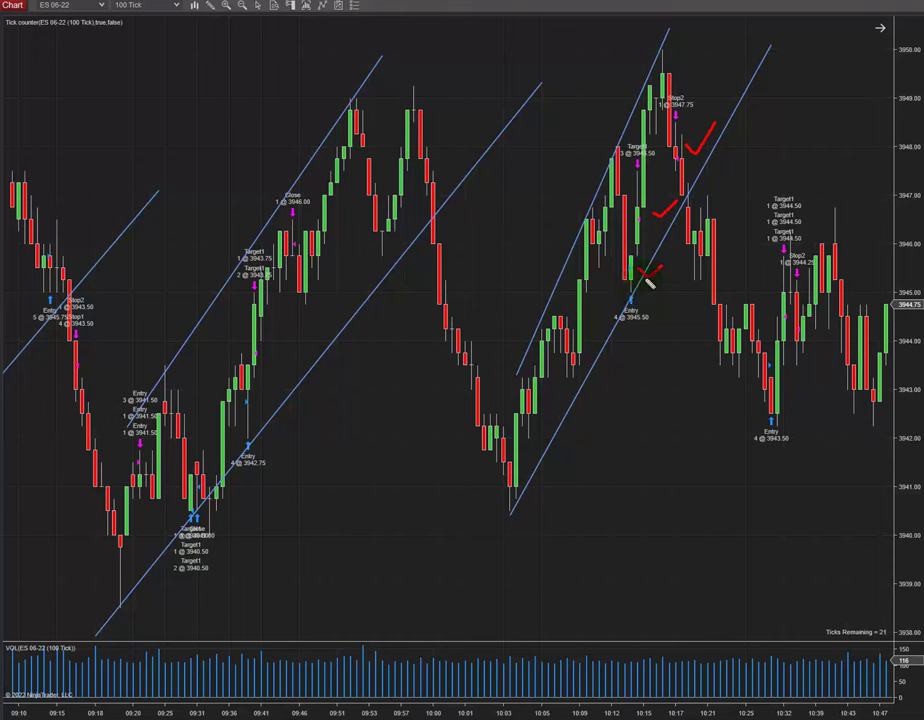
drag(652, 349, 629, 350)
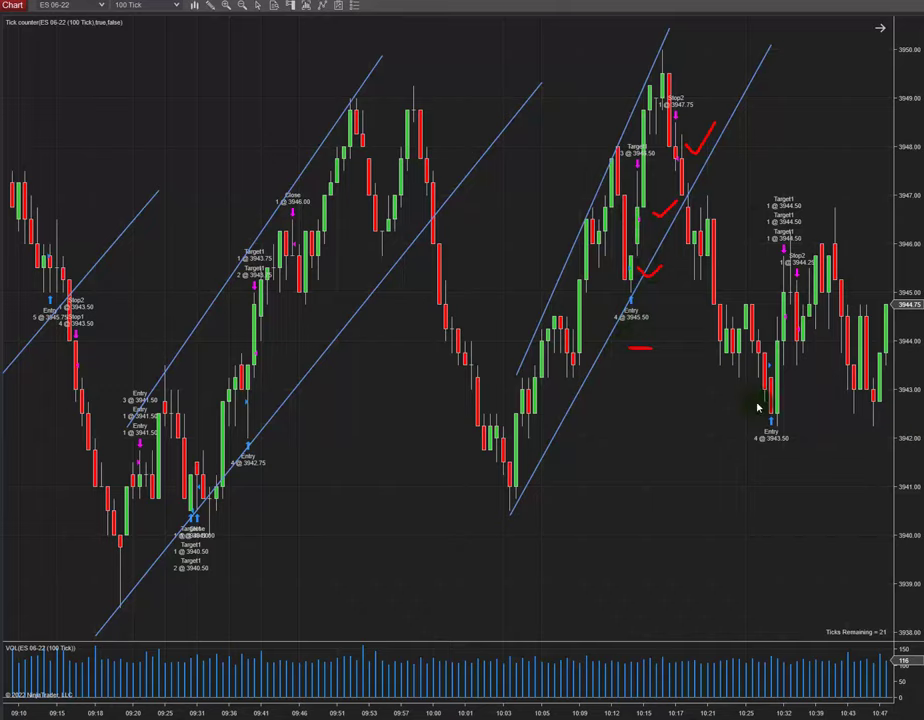
drag(790, 536, 637, 532)
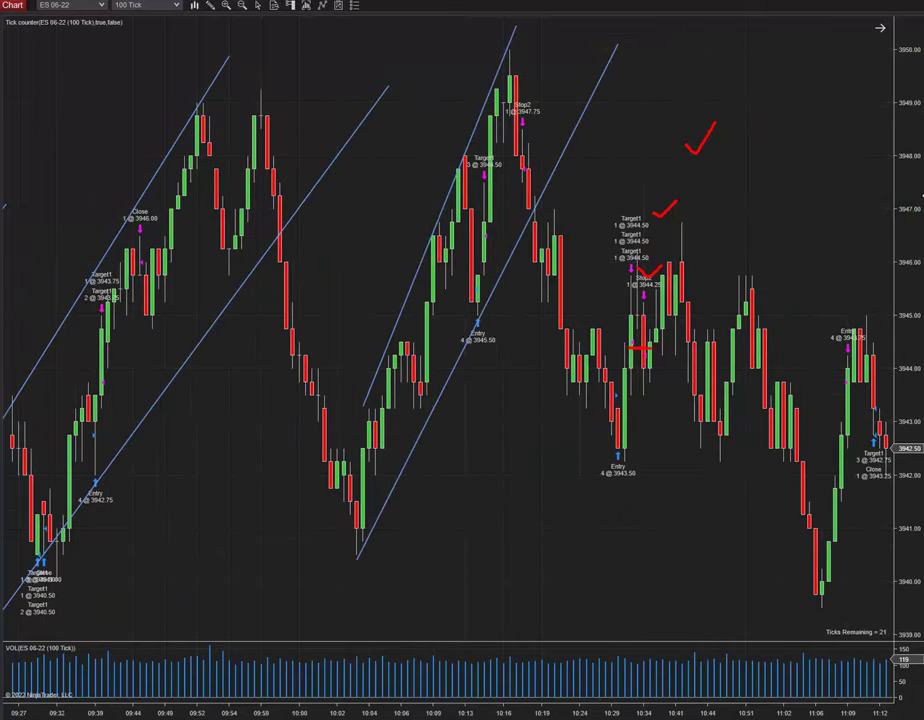
Undo the red stroke and checkmarks and pan to the 10:19–12:17 bars.
key(ctrl+z)
key(ctrl+z)
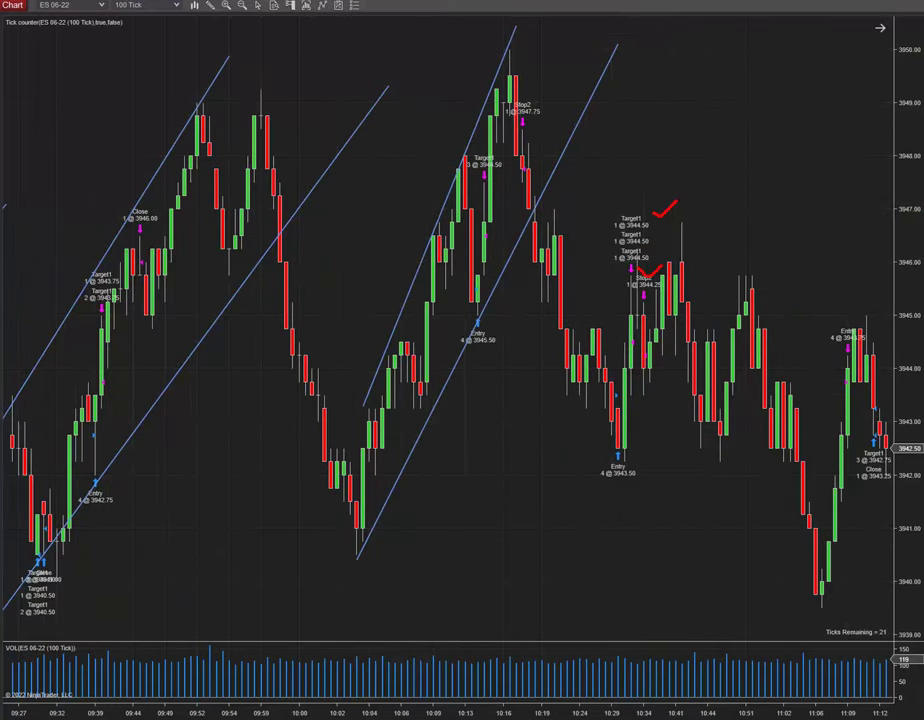
key(ctrl+z)
drag(819, 291, 307, 265)
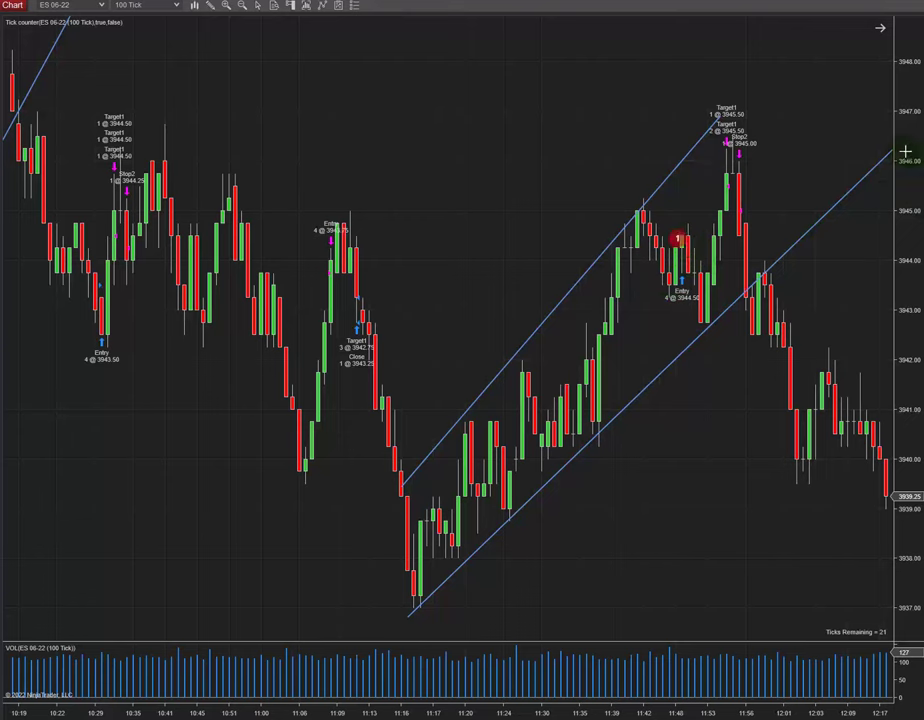
Try numbered markers 2 and 3 on the peak candles and a red arrow from the channel top.
click(733, 185)
click(752, 209)
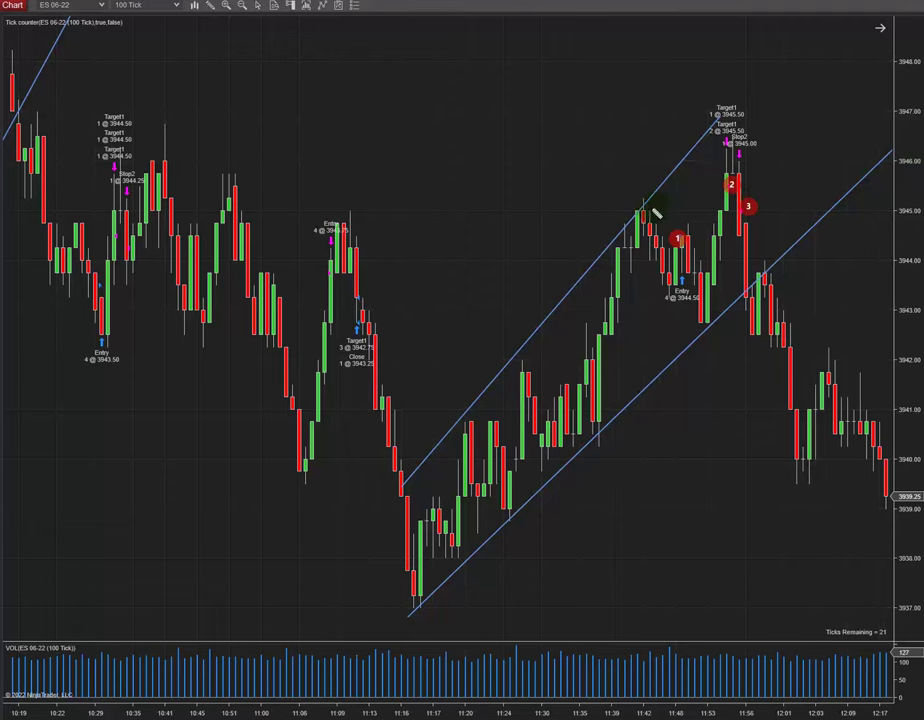
drag(643, 207, 690, 252)
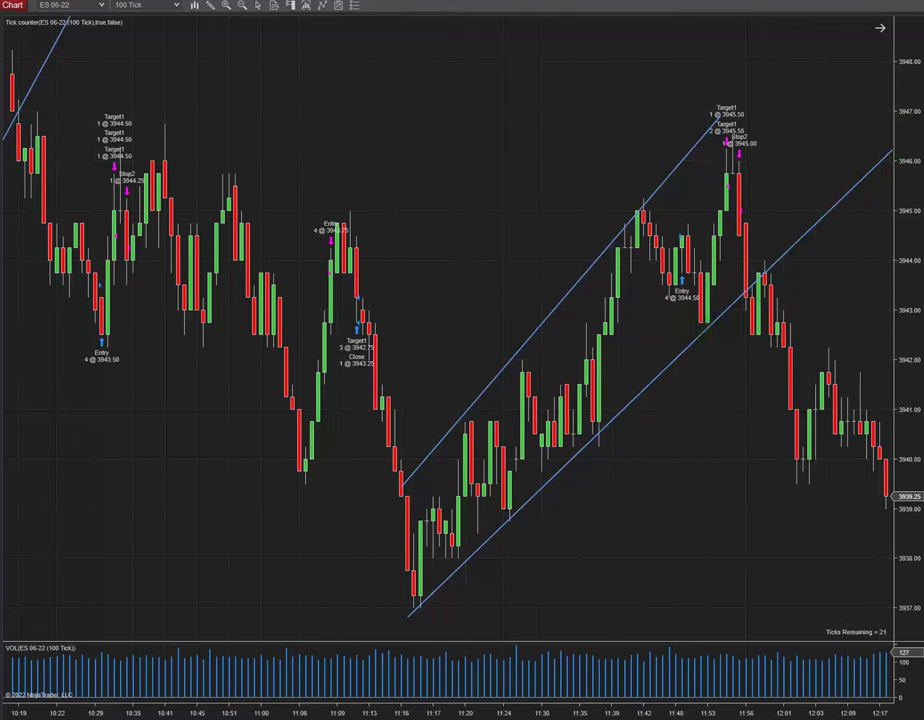
Draw a red line from the 11:42 swing high through the 3944.50 pullback low, extended downward.
click(646, 203)
click(719, 325)
click(730, 342)
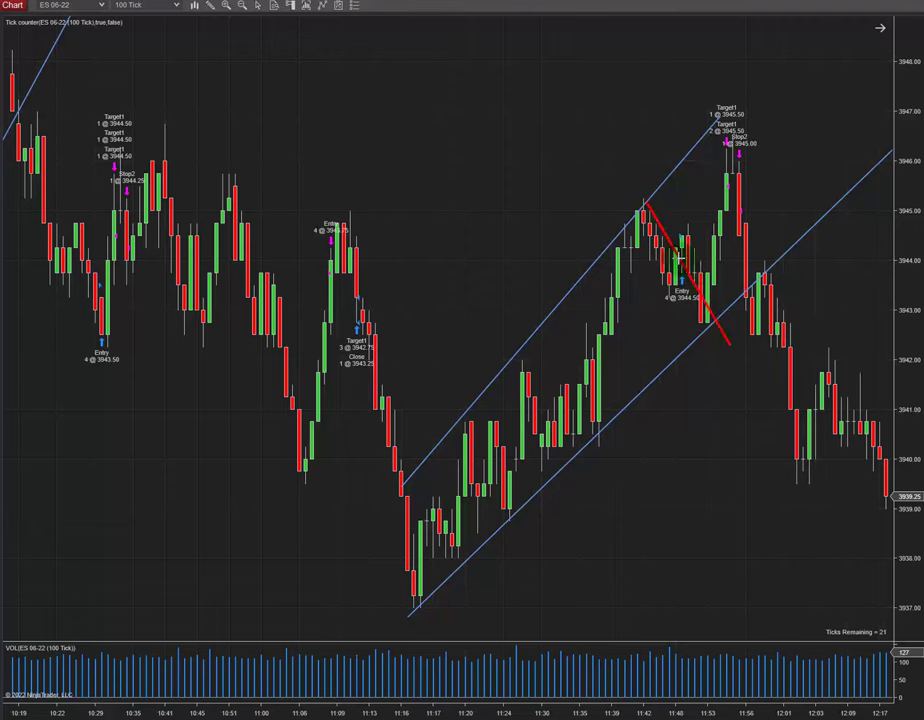